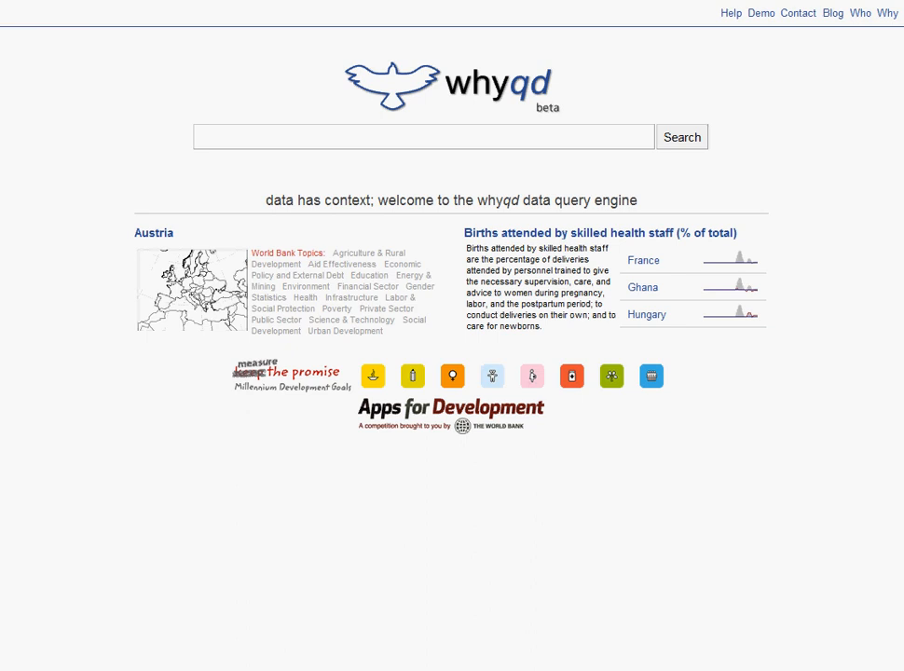
Search for "Five day weather Oxford", and view the search results for "infant mortality".
{"action": "left_click", "coordinate": [591, 136]}
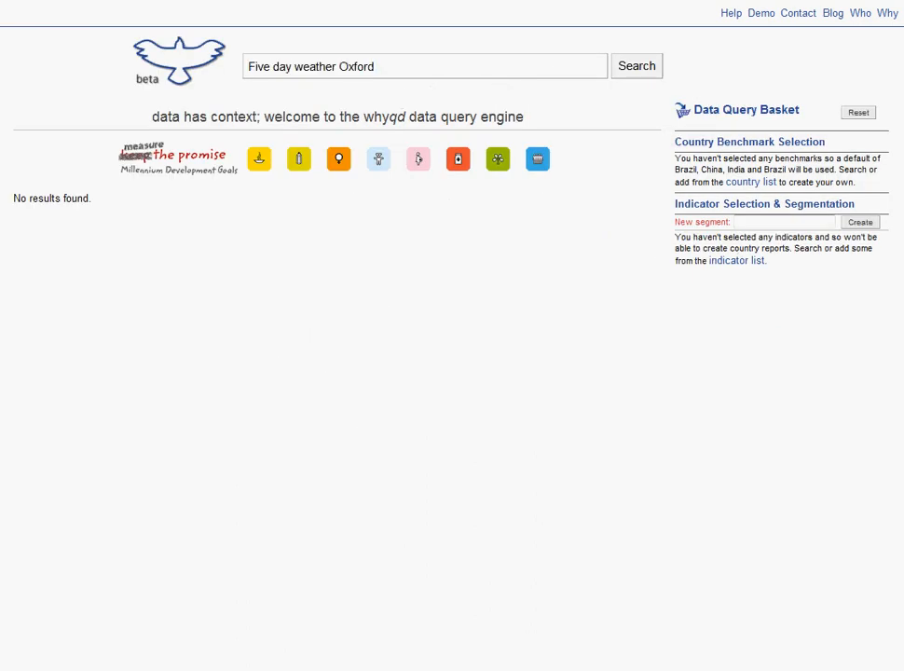
{"action": "key", "text": "ctrl+Tab"}
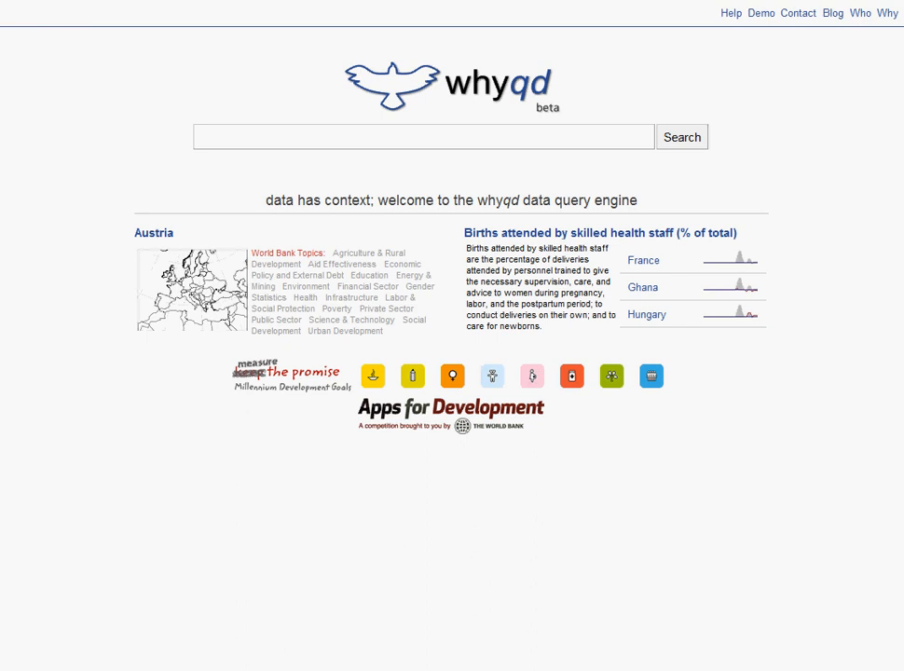
{"action": "left_click", "coordinate": [235, 1]}
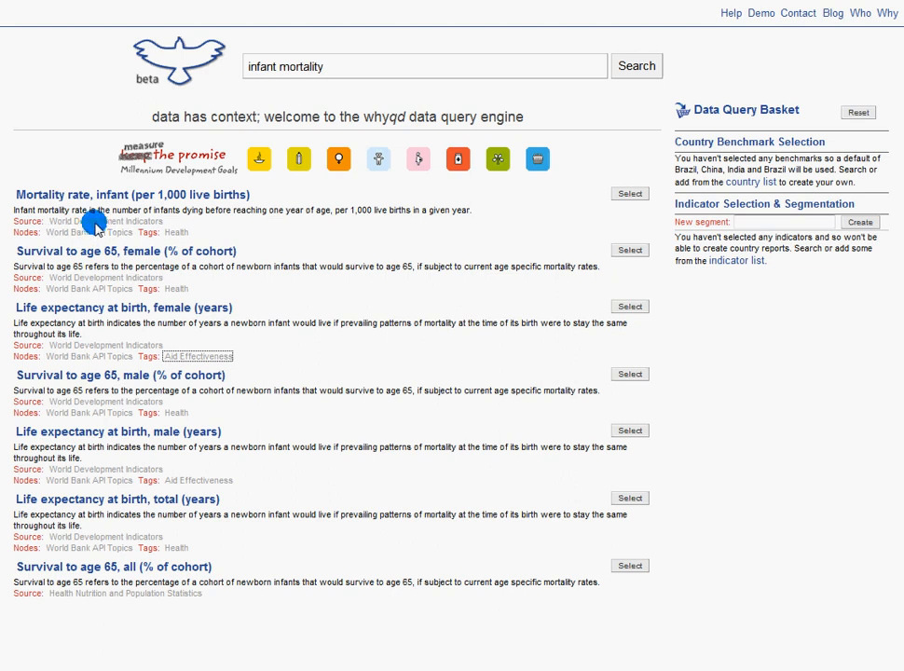
View the indicators tagged Aid Effectiveness, and open the indicator "Mortality rate, infant (per 1,000 live births)" from the search results.
{"action": "left_click", "coordinate": [177, 233]}
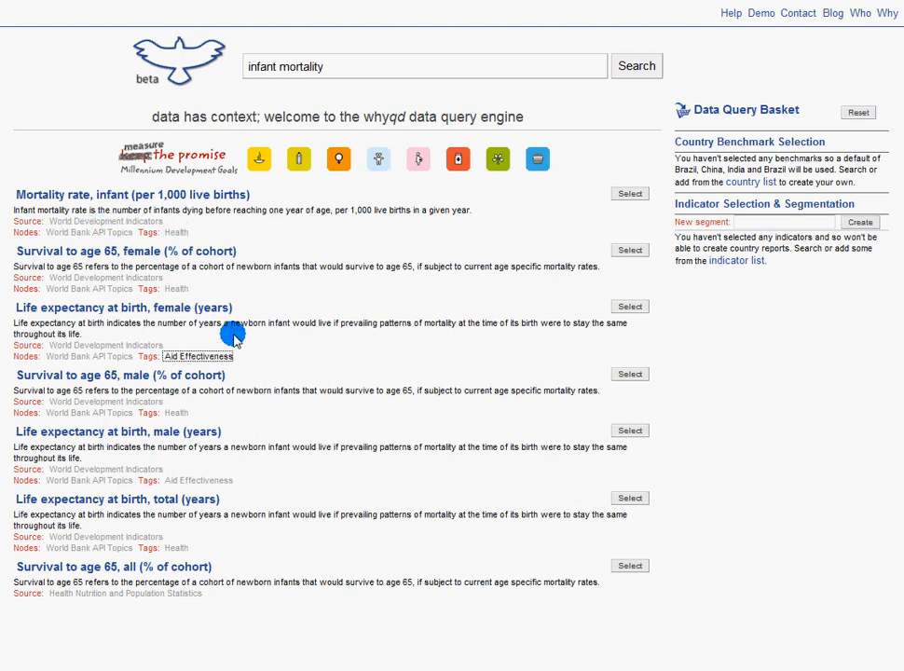
{"action": "left_click", "coordinate": [352, 0]}
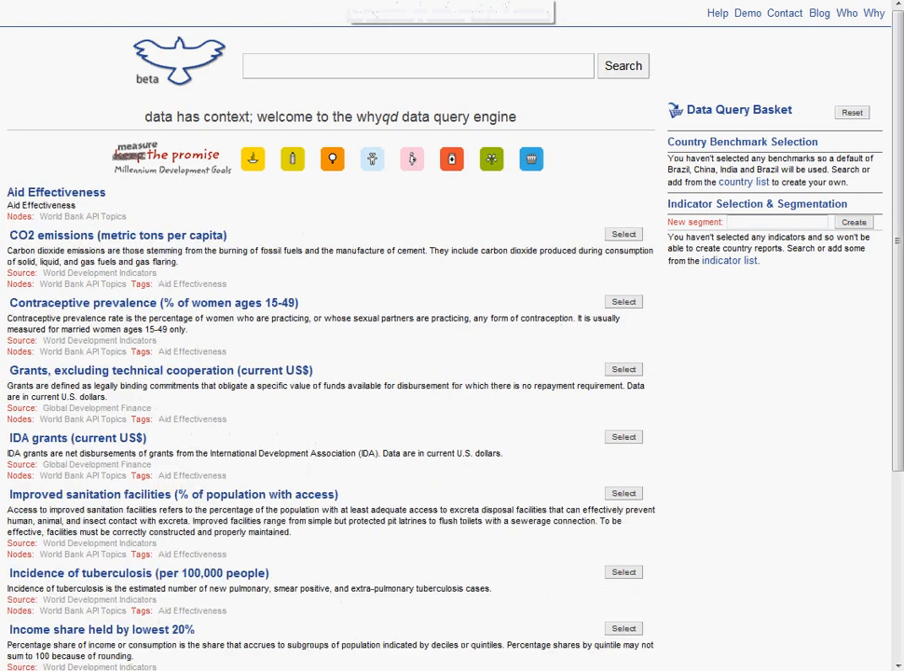
{"action": "left_click", "coordinate": [402, 0]}
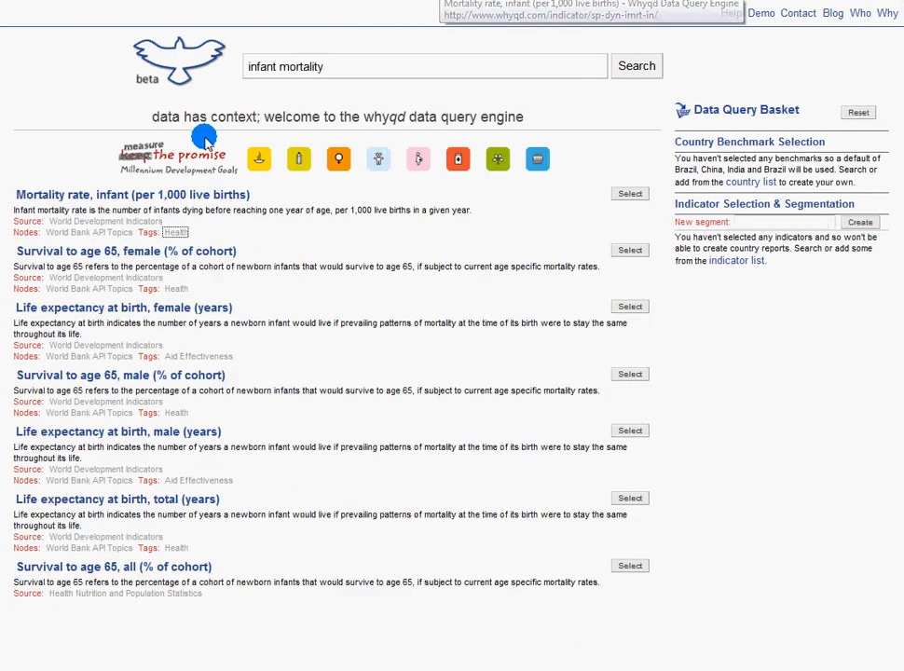
{"action": "left_click", "coordinate": [173, 195]}
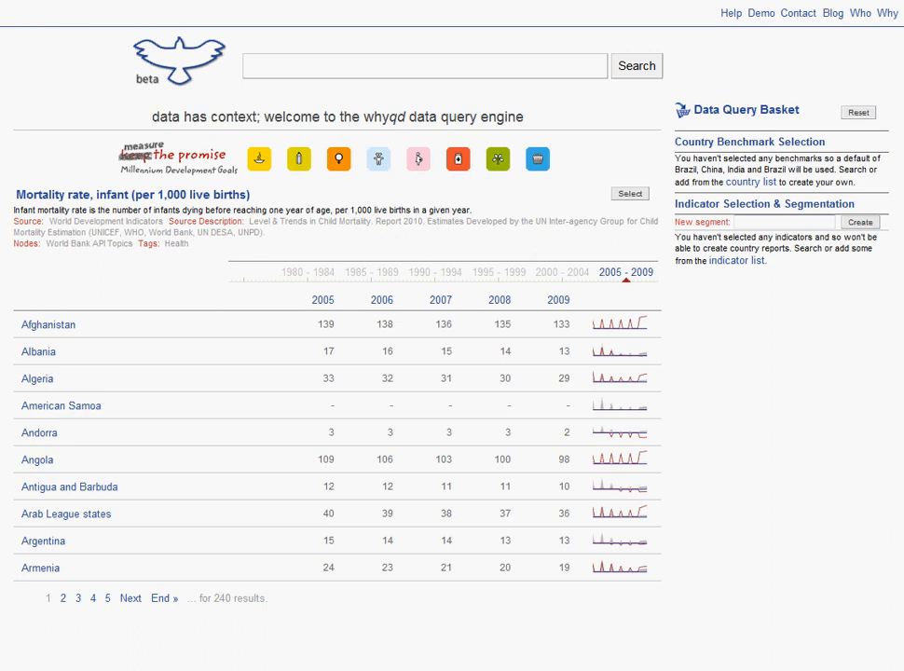
Add the infant mortality rate indicator to the Data Query Basket and update its rank to Negative.
{"action": "left_click", "coordinate": [628, 194]}
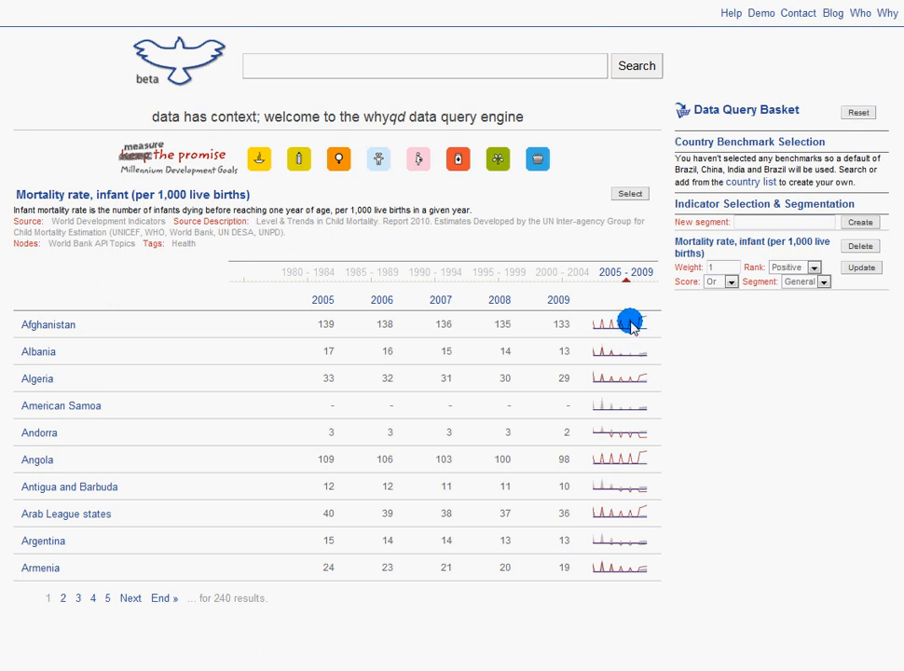
{"action": "left_click", "coordinate": [809, 267]}
{"action": "left_click", "coordinate": [803, 292]}
{"action": "left_click", "coordinate": [858, 265]}
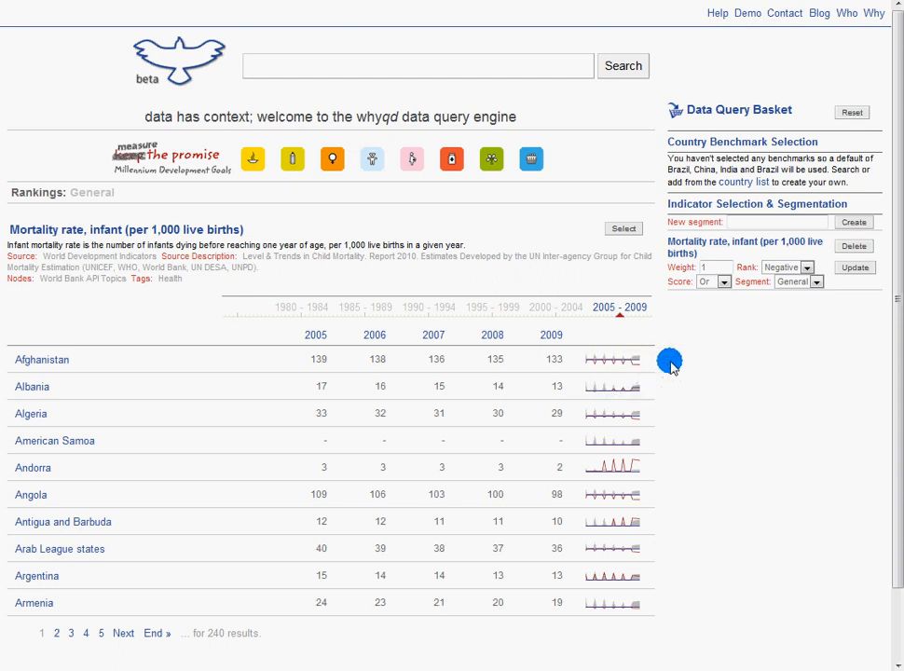
{"action": "mouse_move", "coordinate": [628, 364]}
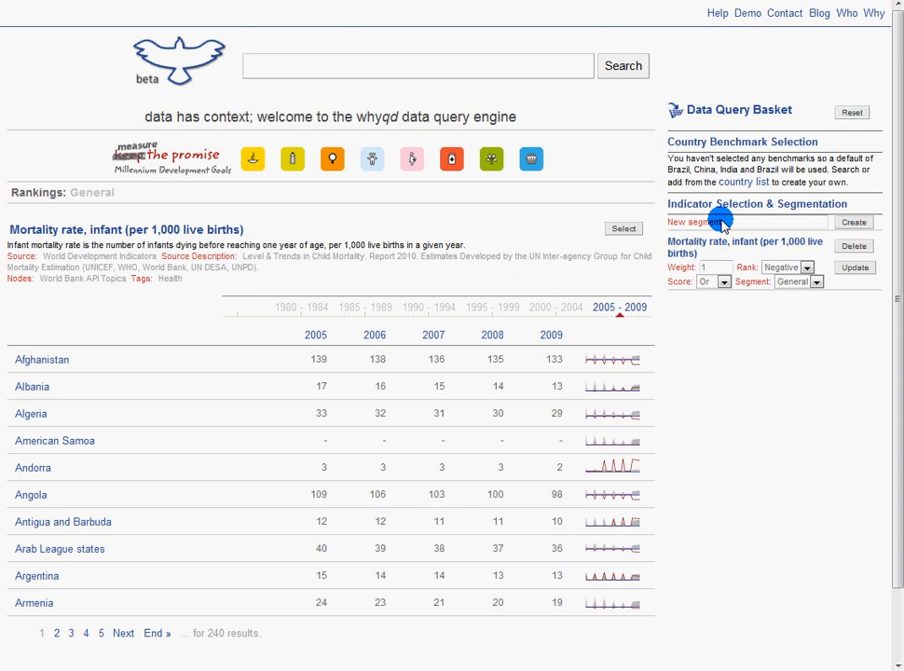
Check the segment choices for the infant mortality indicator in the basket that holds the Living Standards segment.
{"action": "key", "text": "ctrl+Tab"}
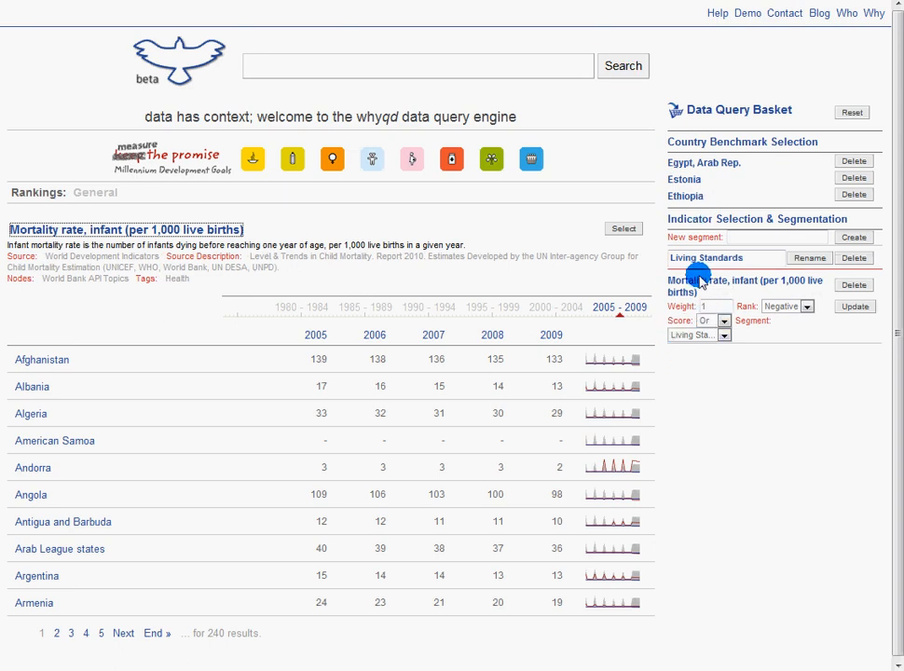
{"action": "left_click", "coordinate": [724, 336]}
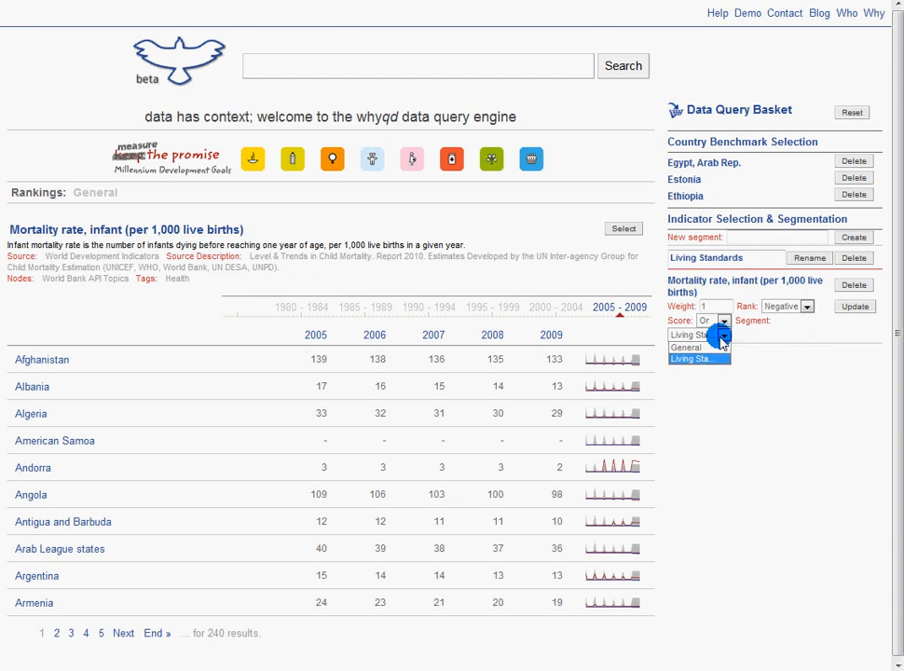
{"action": "left_click", "coordinate": [851, 343]}
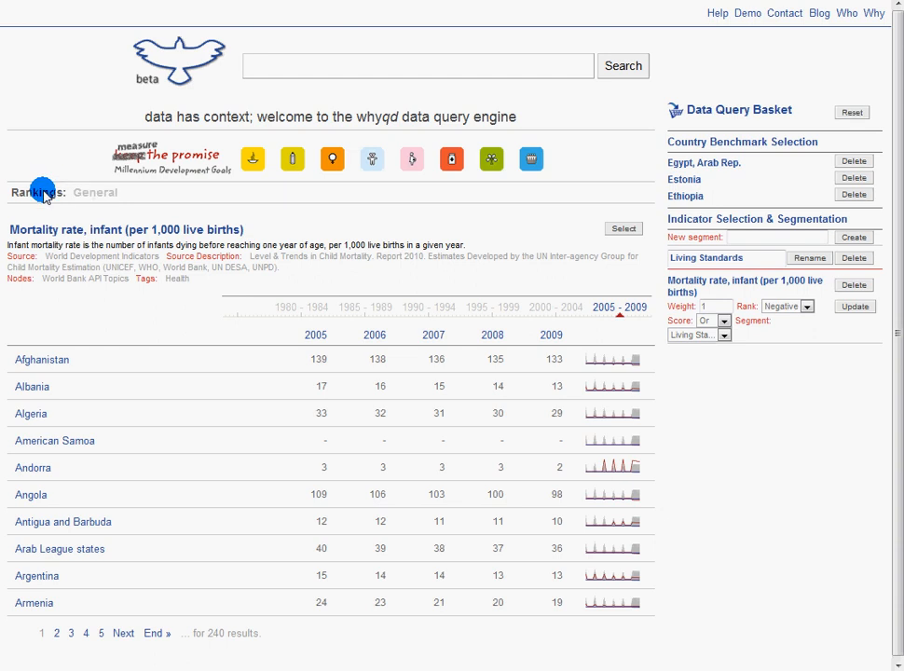
{"action": "left_click", "coordinate": [90, 194]}
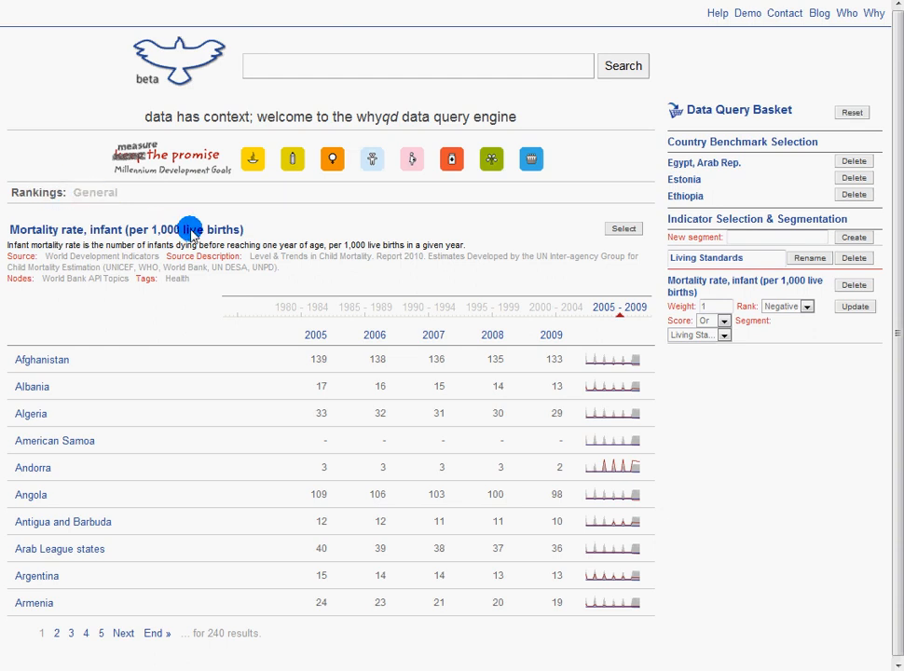
Load the Millennium Development Goal 7 indicator set into the basket and review its Target 7A to 7D segments.
{"action": "left_click", "coordinate": [568, 0]}
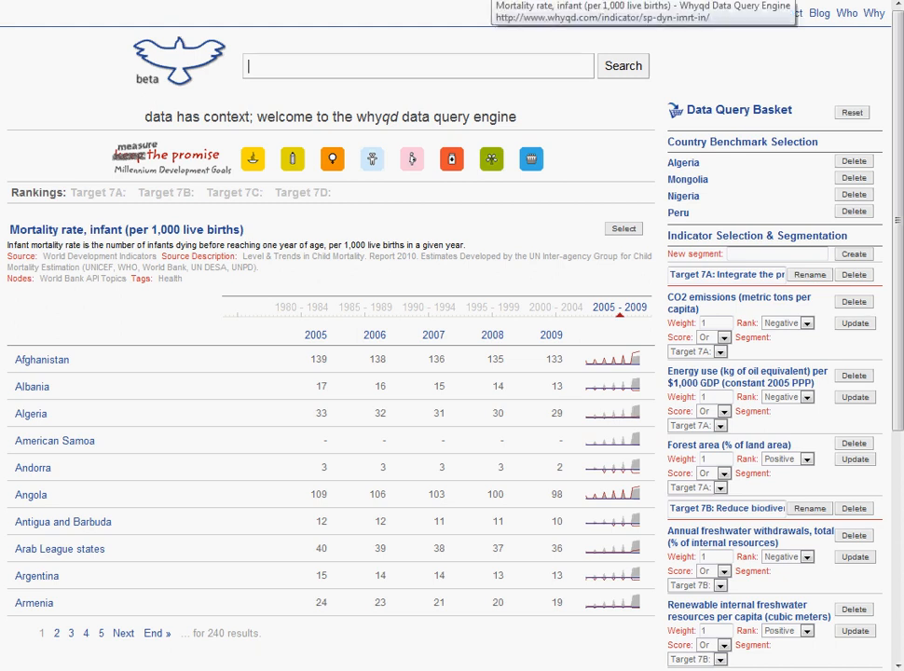
{"action": "left_click", "coordinate": [491, 0]}
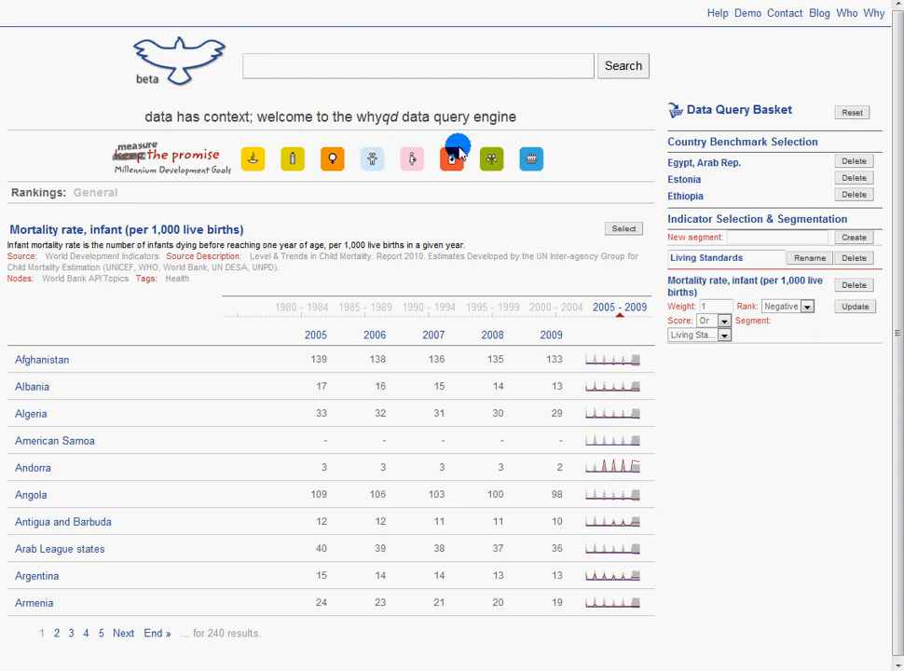
{"action": "left_click", "coordinate": [492, 160]}
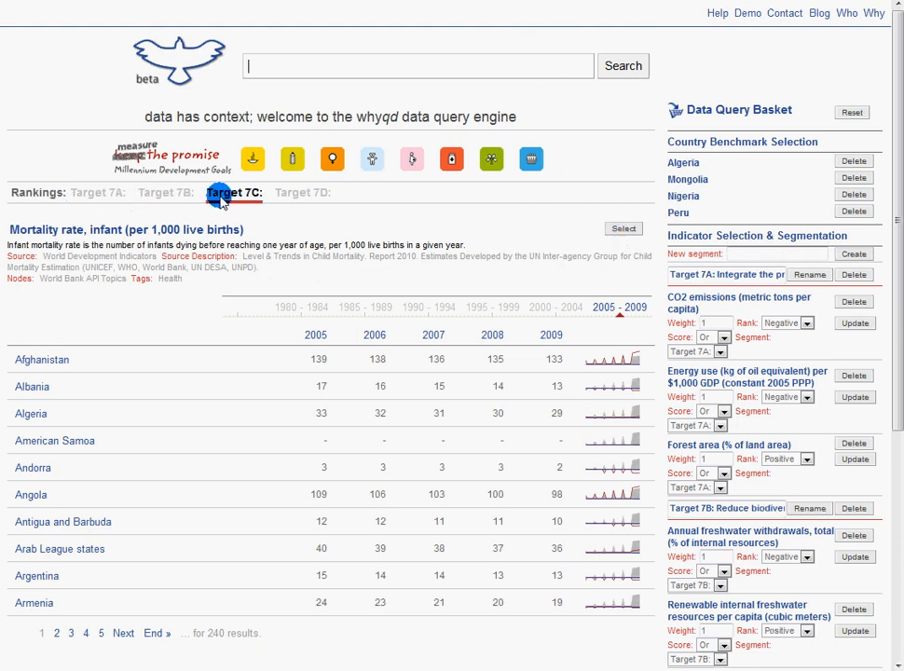
{"action": "scroll", "coordinate": [729, 298], "scroll_direction": "down", "scroll_amount": 5}
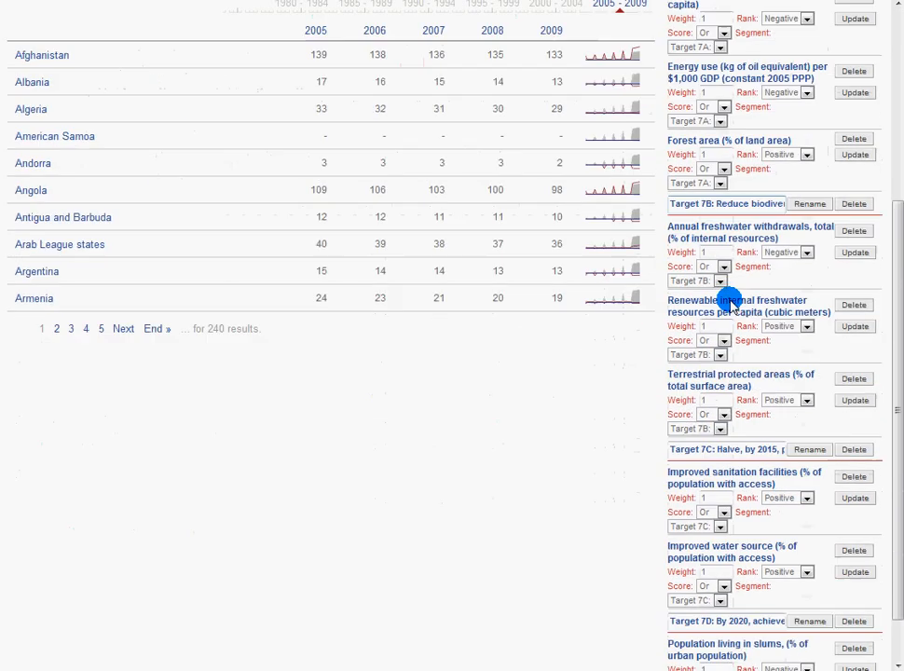
{"action": "scroll", "coordinate": [718, 373], "scroll_direction": "up", "scroll_amount": 5}
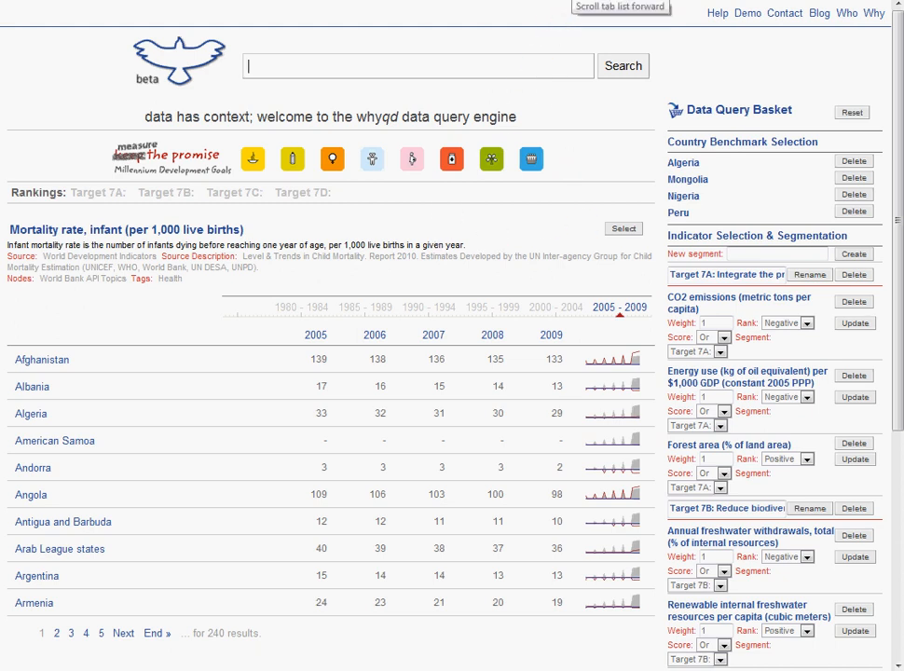
Search for "South Africa" and open its country report.
{"action": "type", "text": "South Africa"}
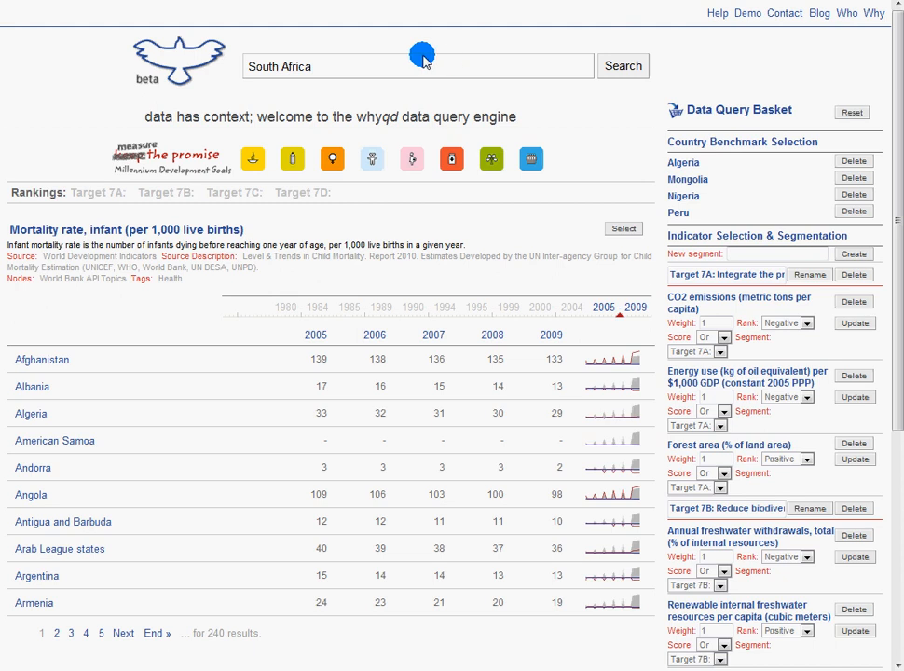
{"action": "left_click", "coordinate": [623, 66]}
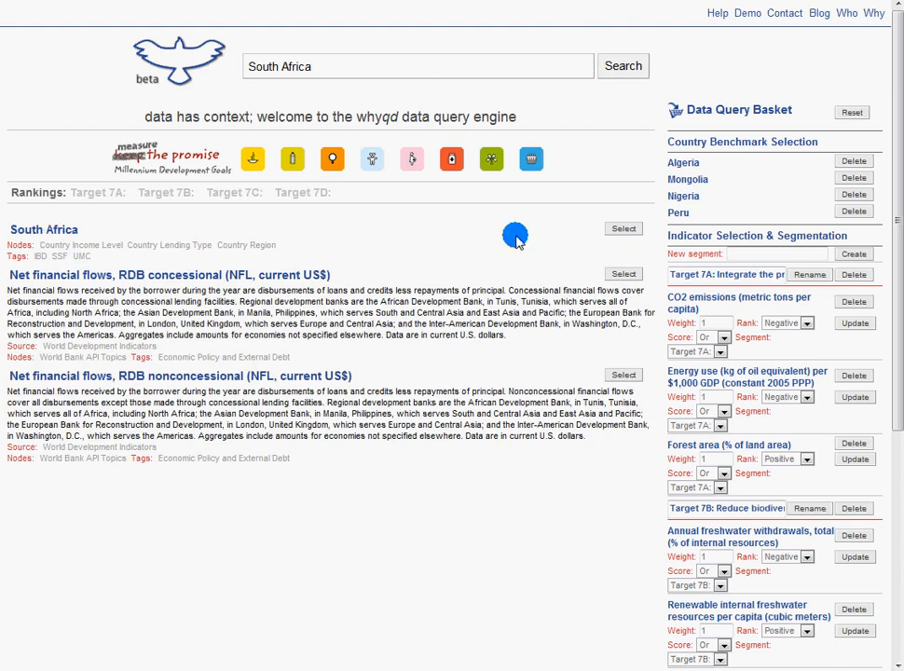
{"action": "left_click", "coordinate": [33, 230]}
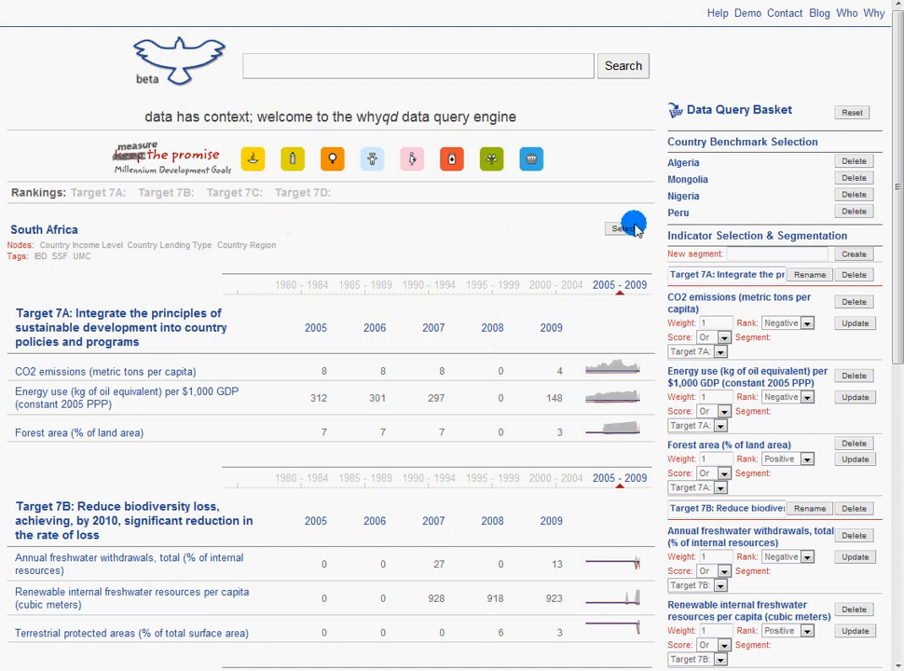
Examine South Africa's indicator values and sparklines for Targets 7A to 7D against the basket's segments and settings.
{"action": "scroll", "coordinate": [413, 223], "scroll_direction": "down", "scroll_amount": 6}
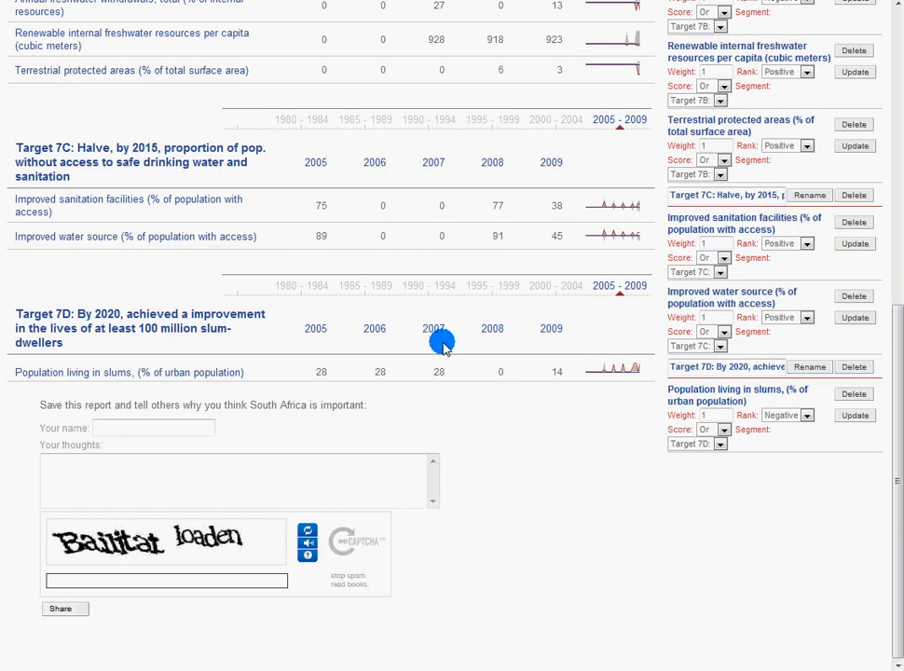
{"action": "scroll", "coordinate": [717, 343], "scroll_direction": "up", "scroll_amount": 2}
{"action": "scroll", "coordinate": [717, 343], "scroll_direction": "up", "scroll_amount": 2}
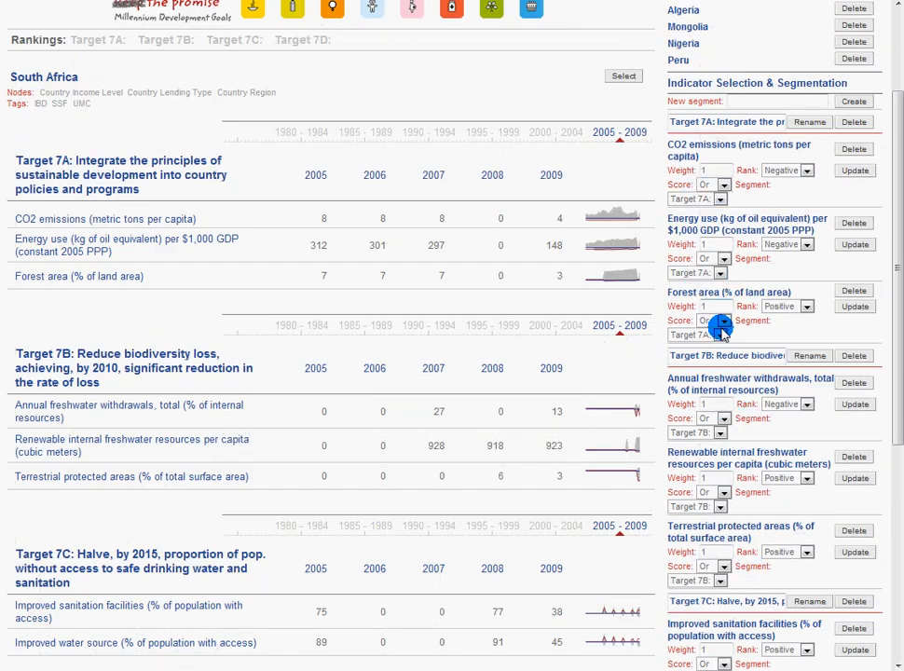
{"action": "scroll", "coordinate": [720, 426], "scroll_direction": "down", "scroll_amount": 5}
{"action": "scroll", "coordinate": [719, 414], "scroll_direction": "up", "scroll_amount": 5}
{"action": "scroll", "coordinate": [720, 410], "scroll_direction": "up", "scroll_amount": 1}
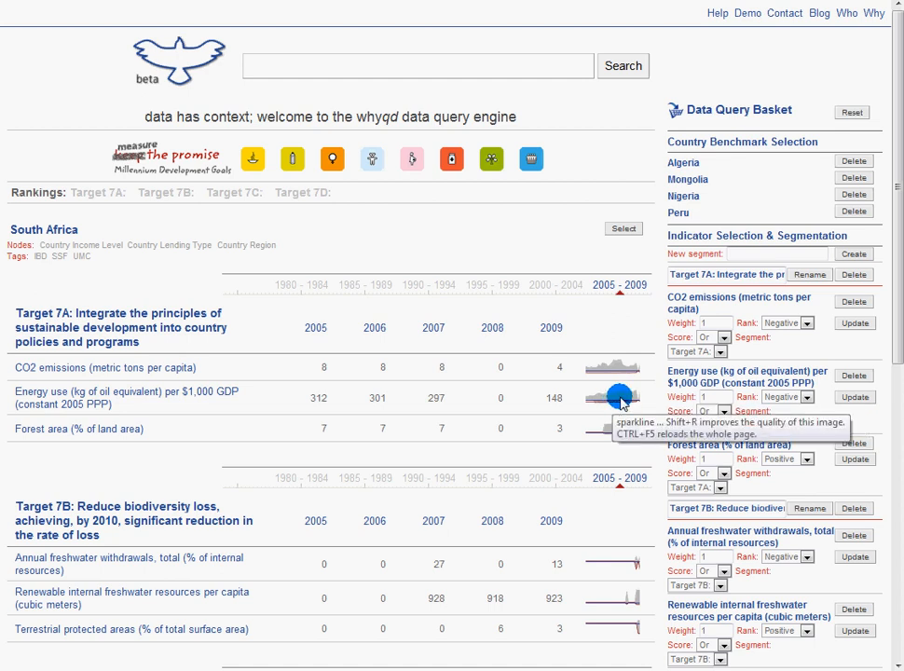
{"action": "scroll", "coordinate": [452, 343], "scroll_direction": "down", "scroll_amount": 4}
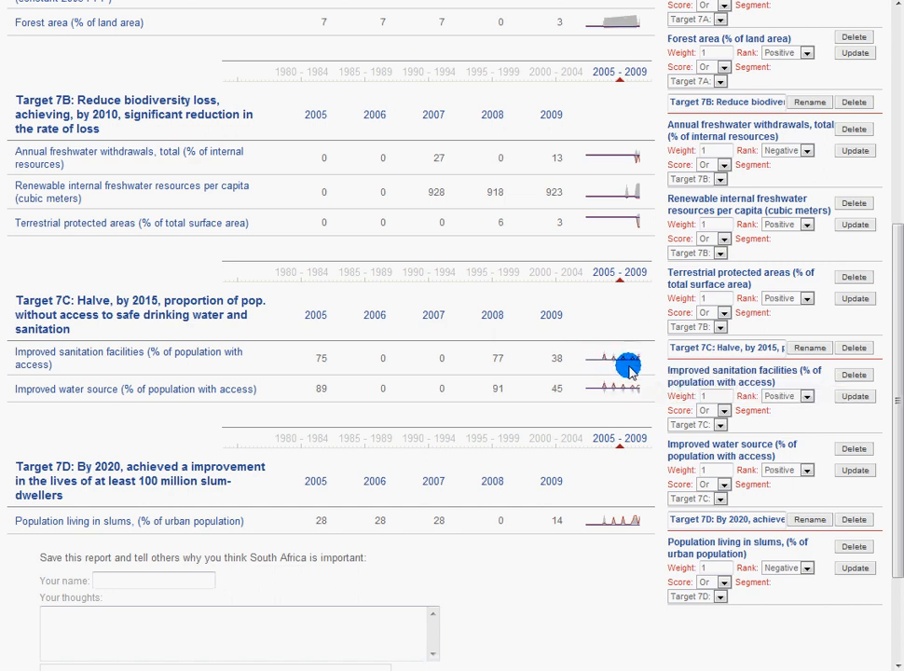
{"action": "scroll", "coordinate": [628, 368], "scroll_direction": "up", "scroll_amount": 5}
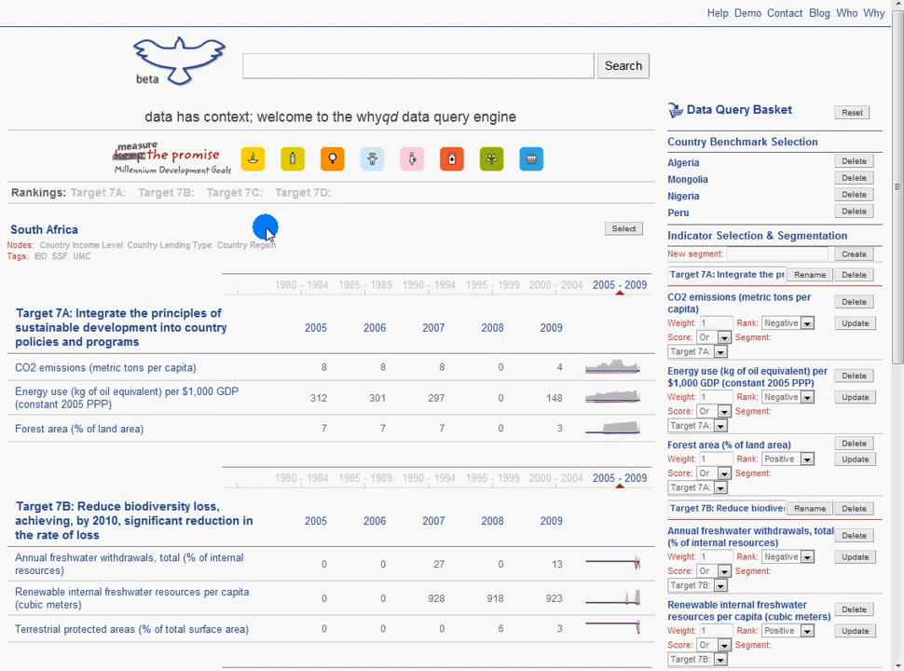
Load the Millennium Development Goal 4 indicator set into the basket and show the country rankings for Target 4A.
{"action": "left_click", "coordinate": [111, 197]}
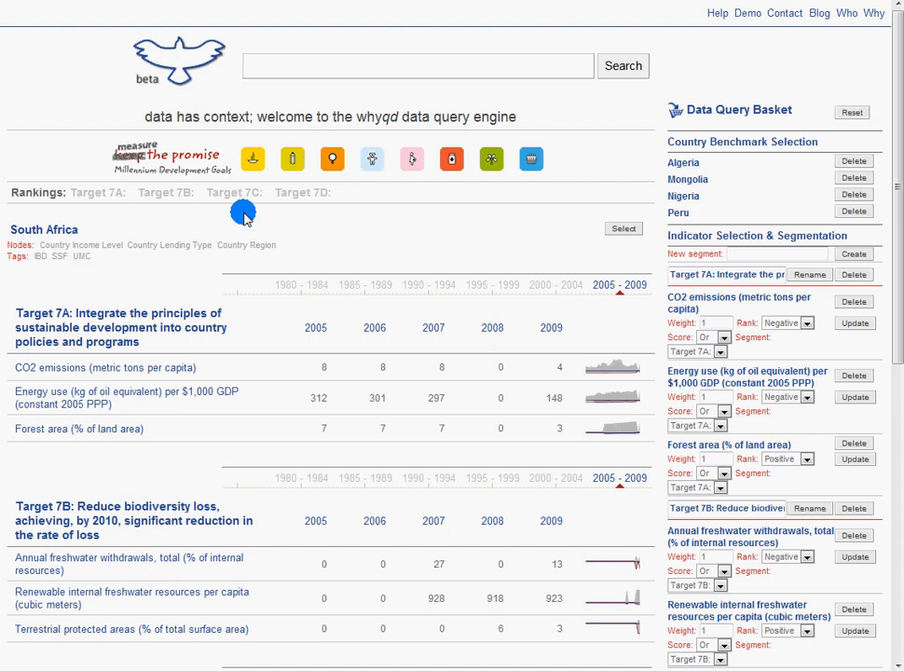
{"action": "left_click", "coordinate": [370, 162]}
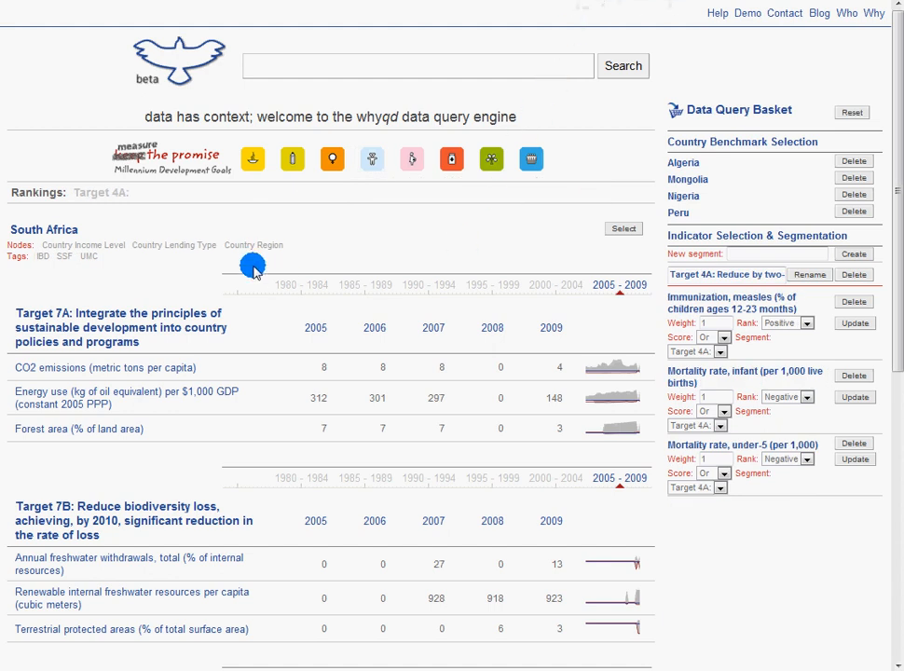
{"action": "left_click", "coordinate": [111, 198]}
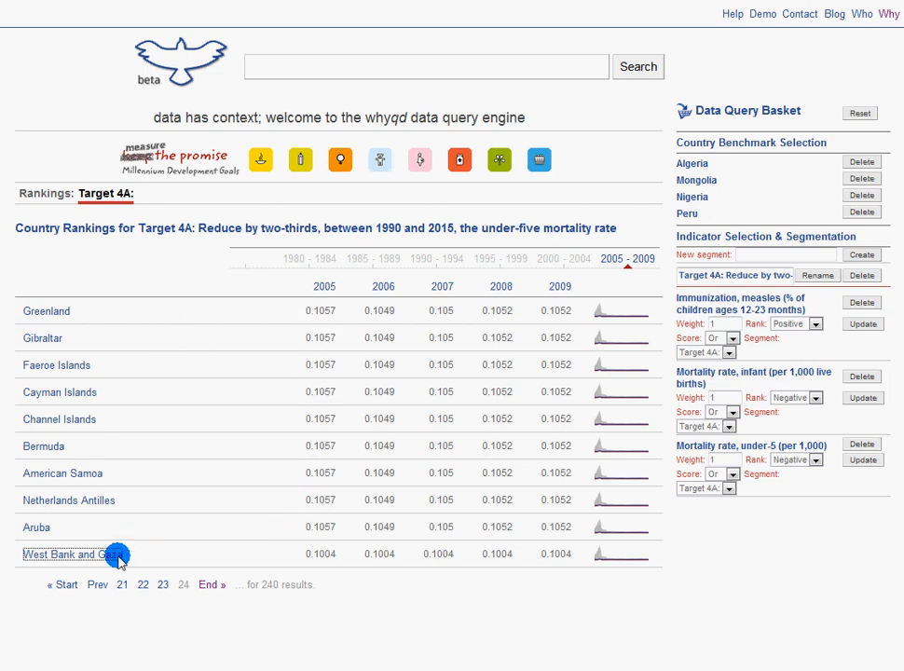
Compare the Target 4A country reports of Greenland and West Bank and Gaza.
{"action": "left_click", "coordinate": [62, 313]}
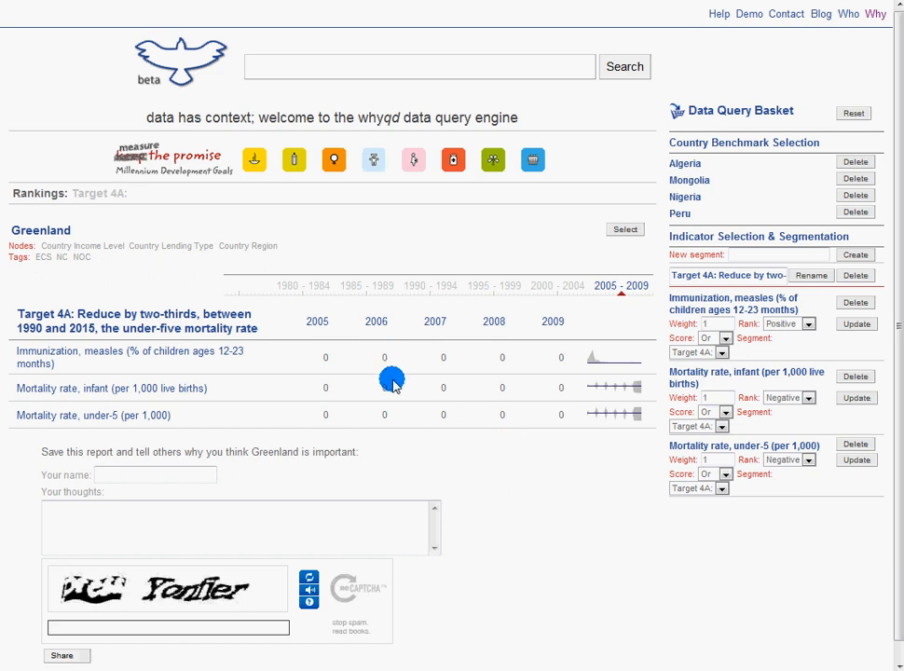
{"action": "left_click", "coordinate": [436, 1]}
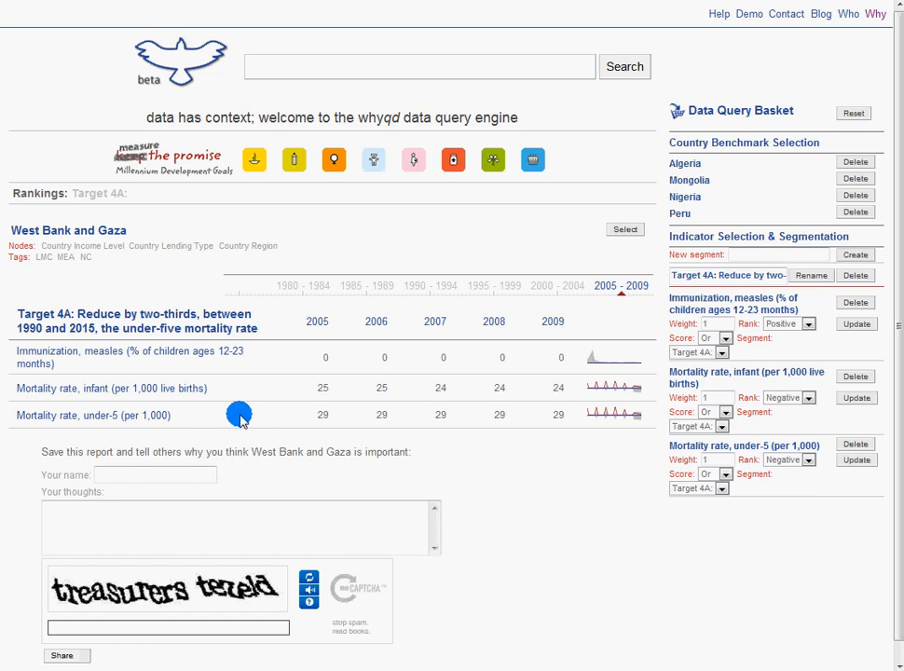
Choose And as the score option of the infant mortality indicator in the basket, and return to the search home page.
{"action": "left_click", "coordinate": [723, 414]}
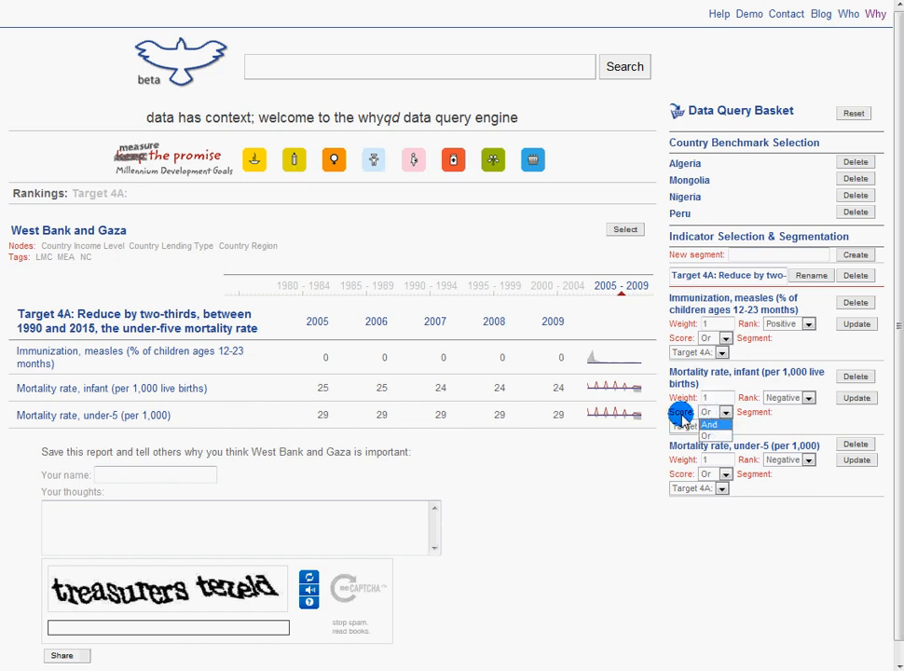
{"action": "left_click", "coordinate": [632, 442]}
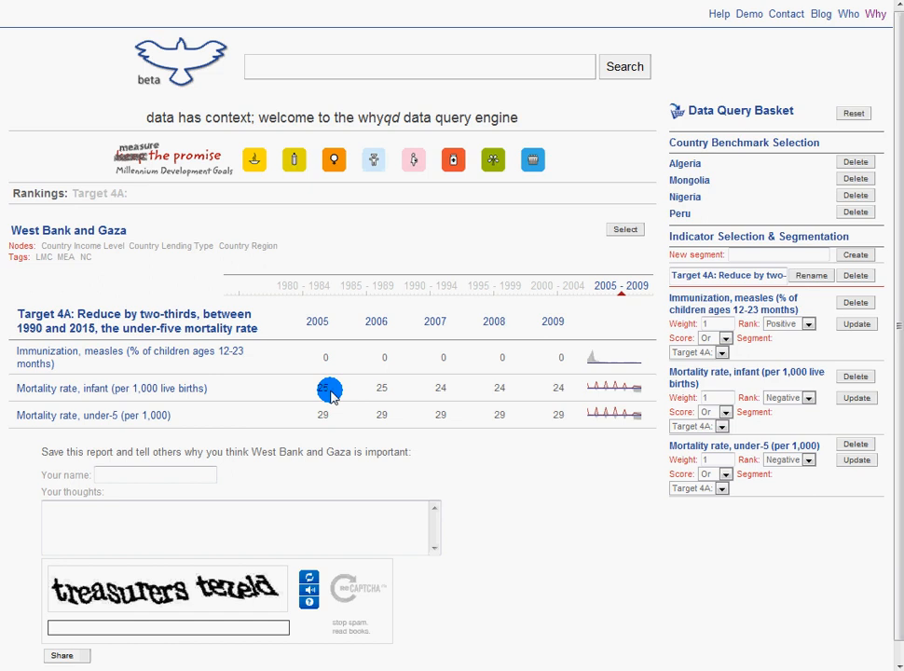
{"action": "left_click", "coordinate": [723, 412]}
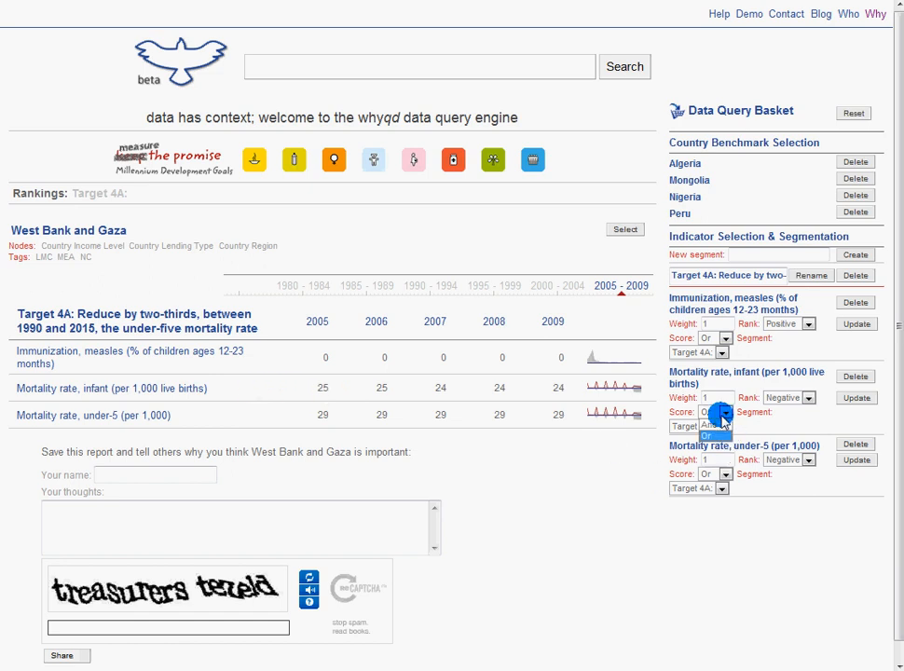
{"action": "left_click", "coordinate": [714, 425]}
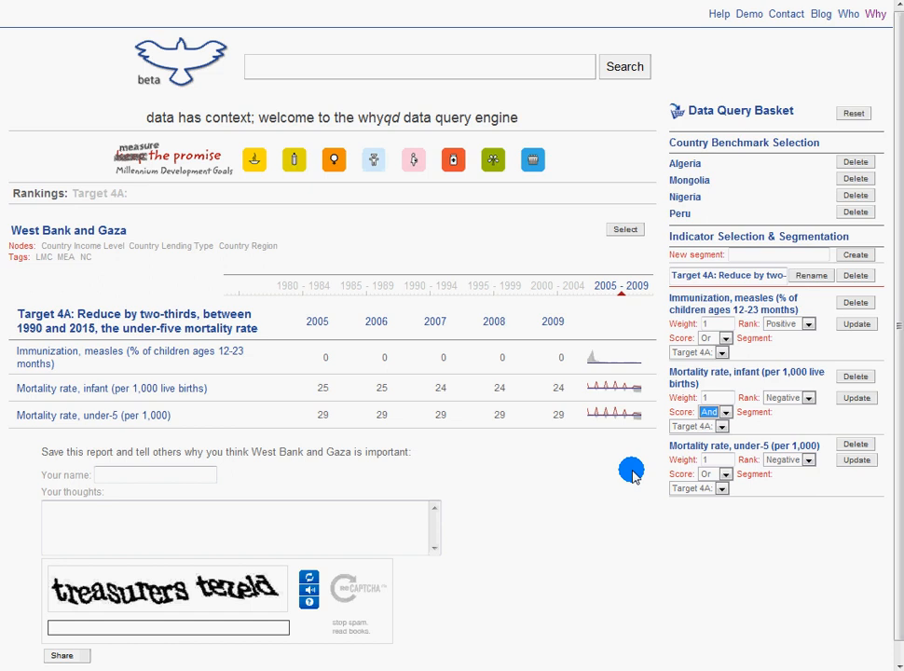
{"action": "left_click", "coordinate": [606, 62]}
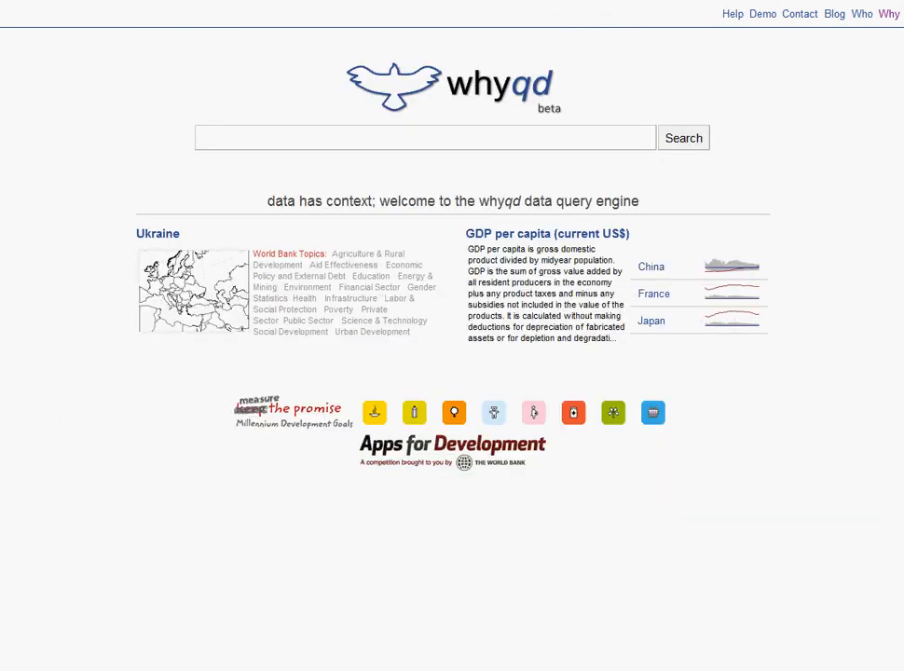